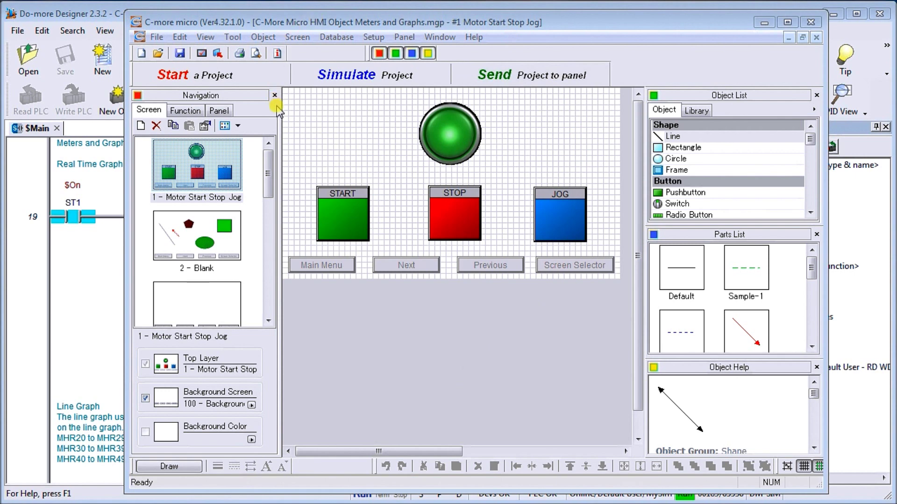
Open screen 6, Real Time Graph, and locate the Meter/Graph group in the object list
left_click_drag(269, 180, 263, 285)
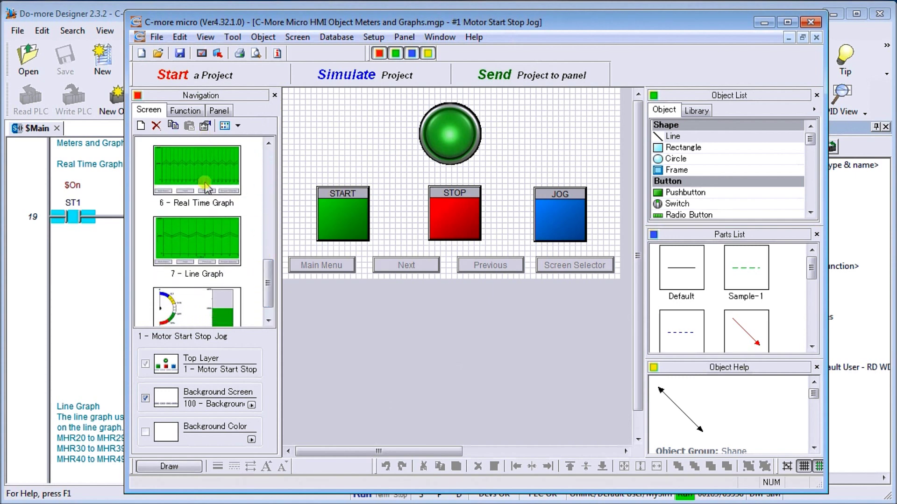
left_click_drag(268, 298, 268, 304)
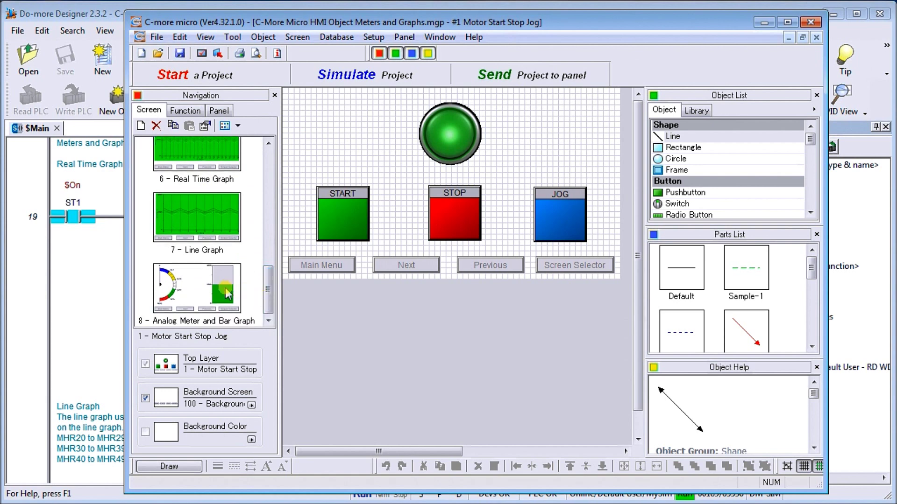
left_click_drag(267, 290, 268, 284)
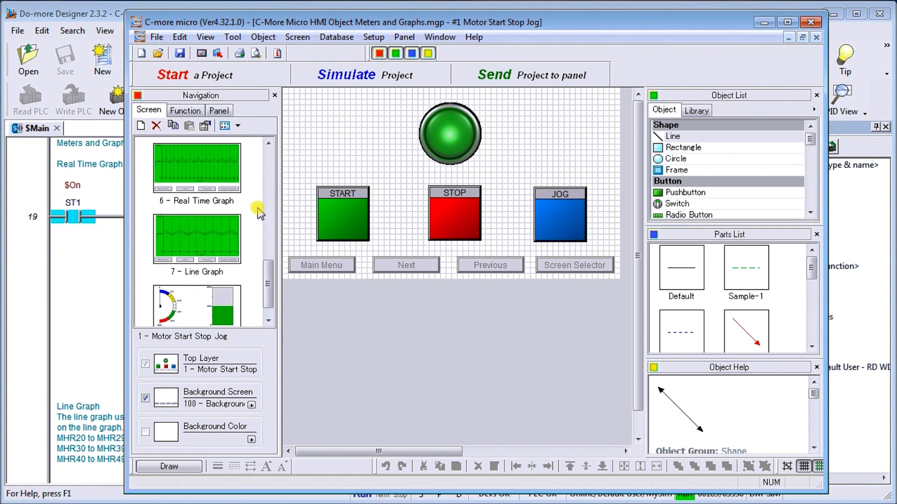
double_click(200, 166)
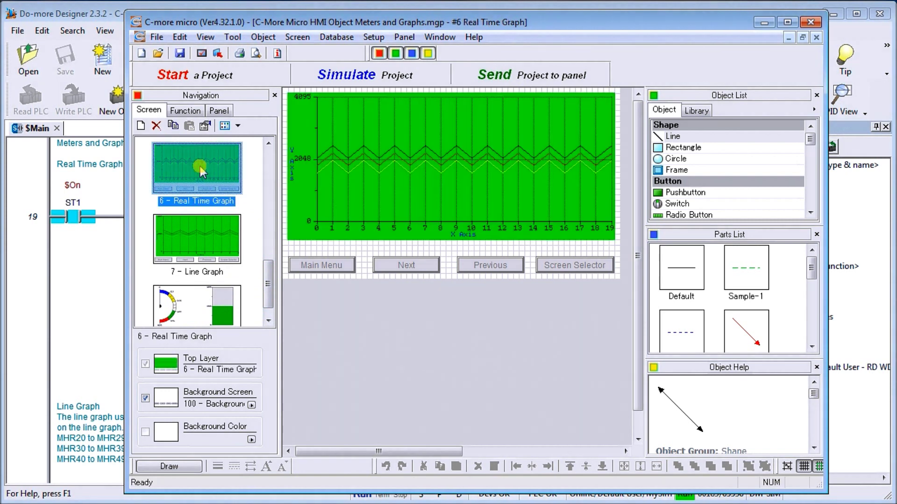
left_click_drag(809, 142, 810, 173)
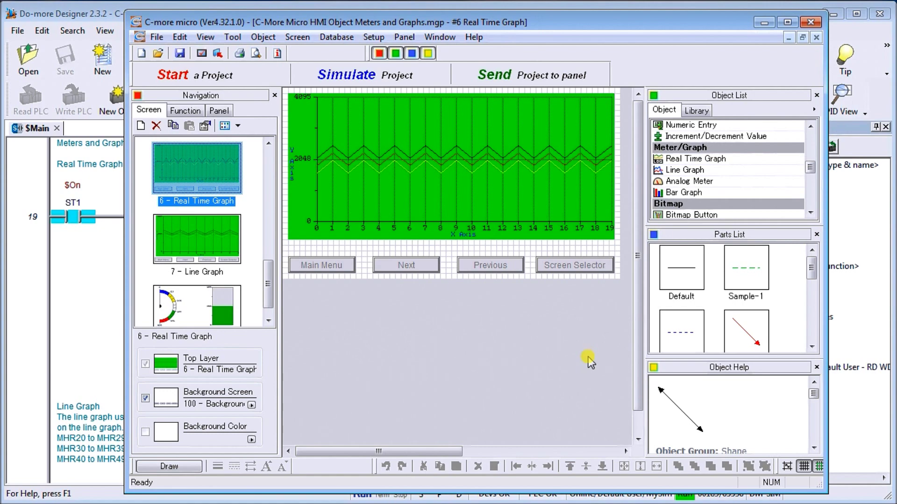
Open the real time graph's properties and review its general axis, range and refresh rate settings
left_click(475, 173)
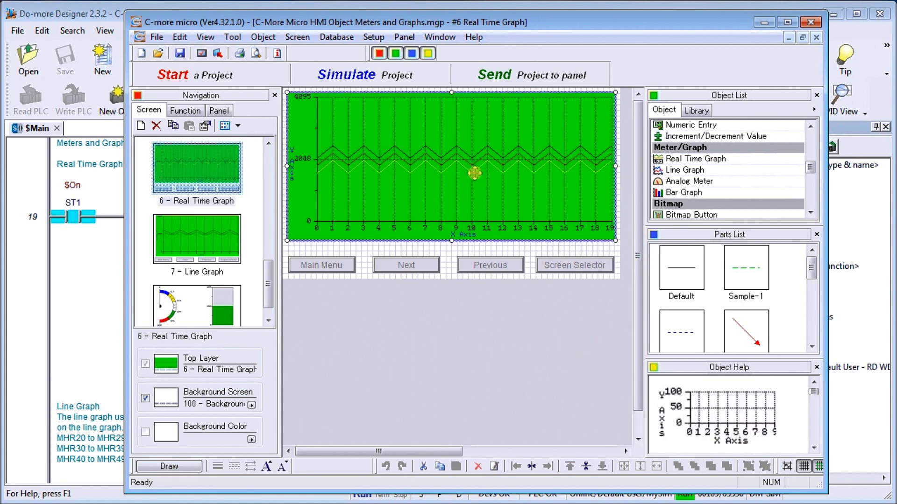
double_click(474, 173)
left_click_drag(287, 221, 322, 119)
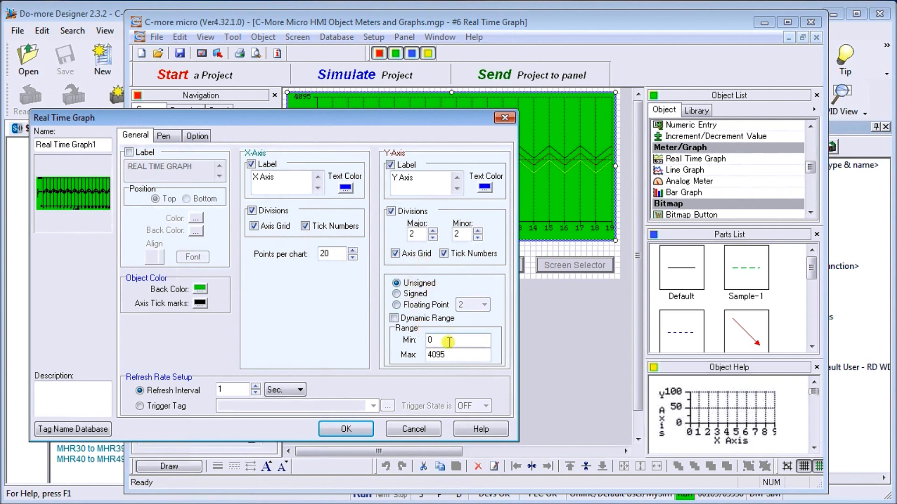
mouse_move(453, 361)
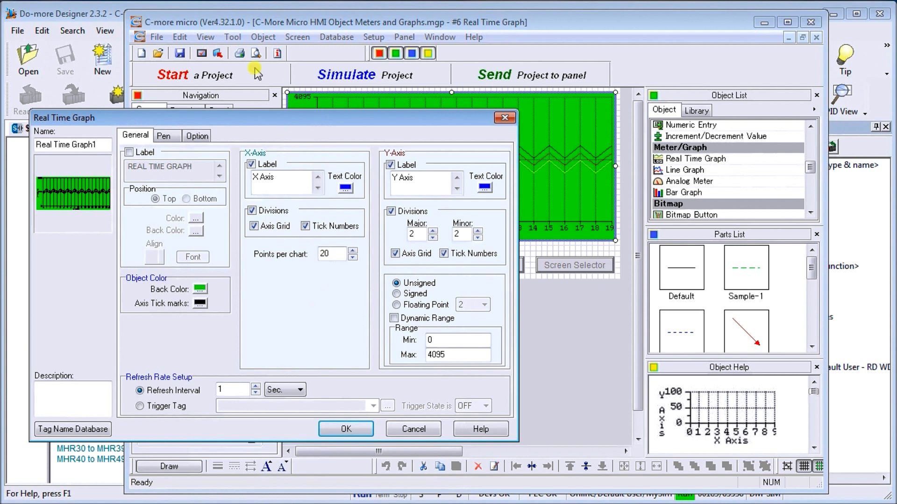
Review the real time graph's pen tags, colors and the tag name database, closing everything without changes
left_click(164, 136)
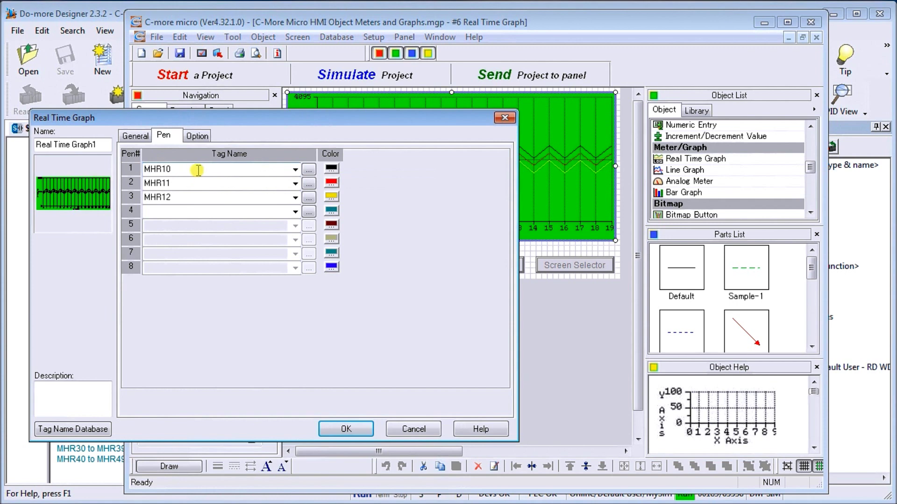
mouse_move(225, 182)
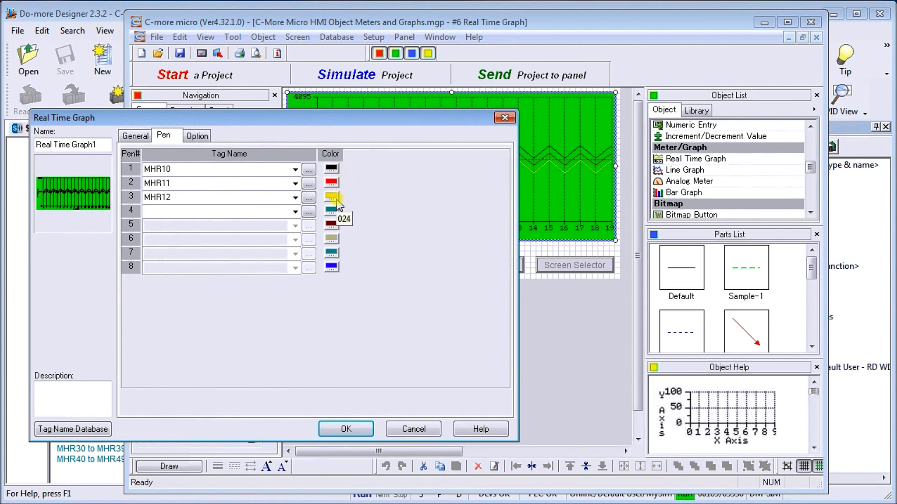
left_click(309, 170)
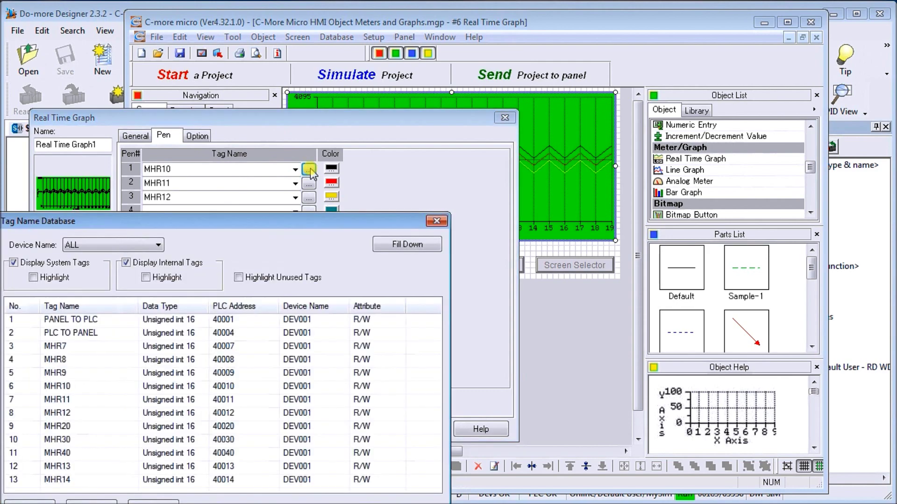
left_click(295, 190)
left_click_drag(264, 220, 313, 147)
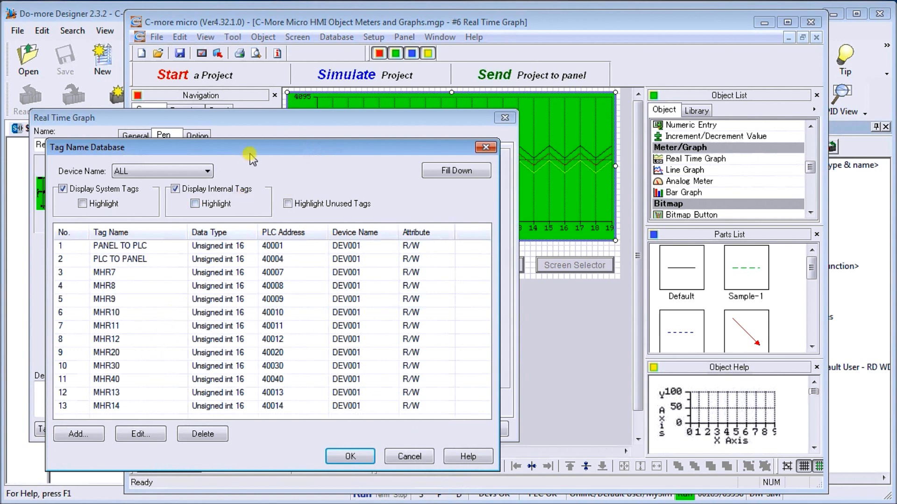
left_click(401, 456)
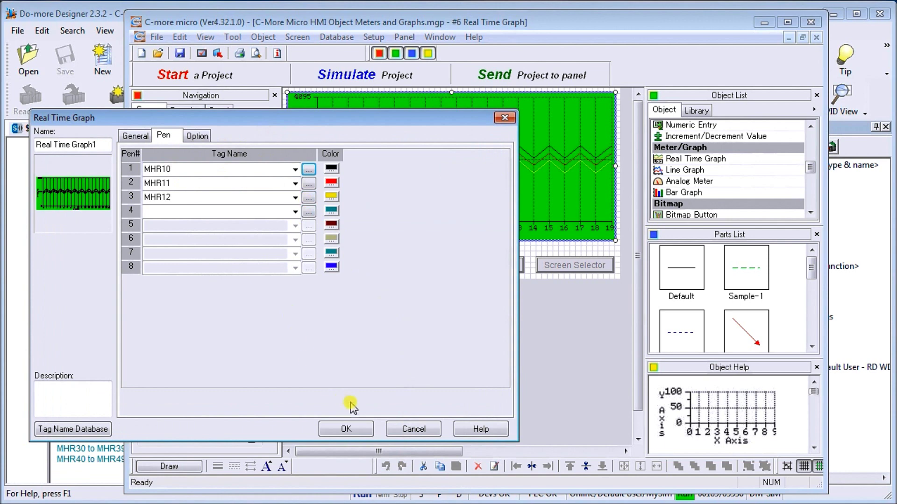
left_click(397, 432)
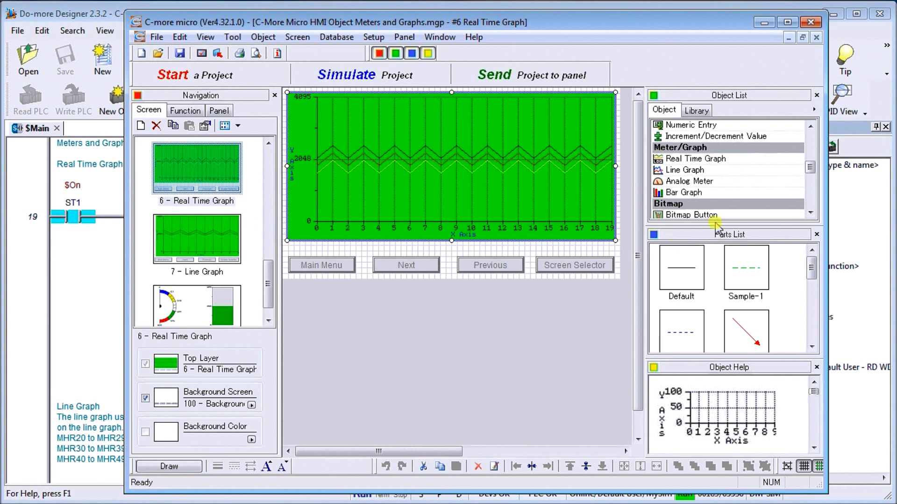
Show the sample parts available for the Real Time Graph object
left_click(696, 160)
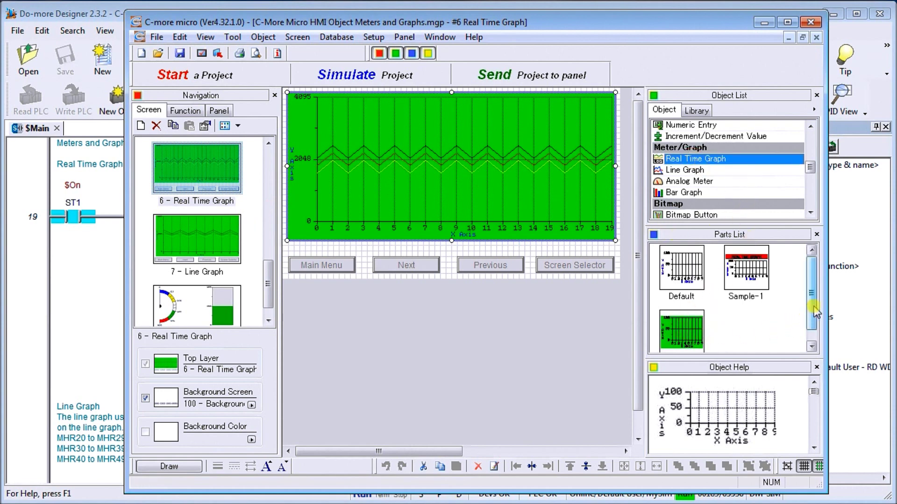
scroll(812, 280, "down", 1)
left_click_drag(688, 317, 475, 196)
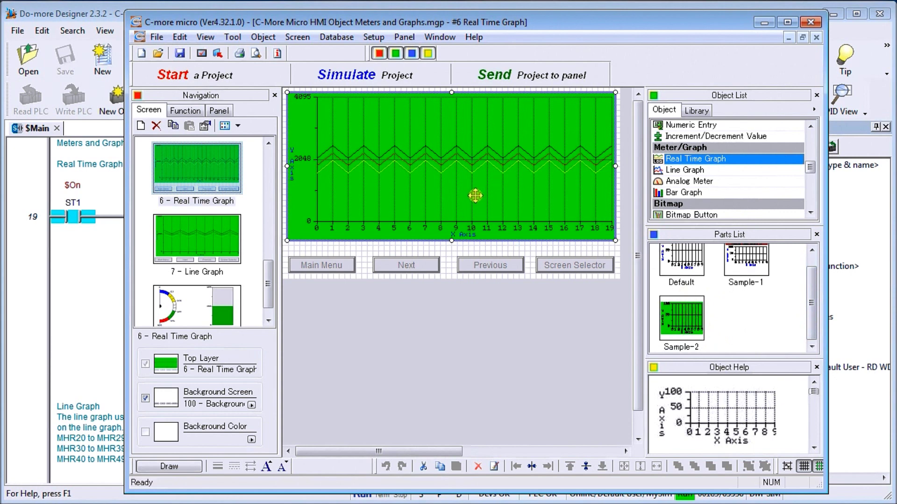
Open screen 7, Line Graph, and show the sample parts available for the Line Graph object
left_click(220, 245)
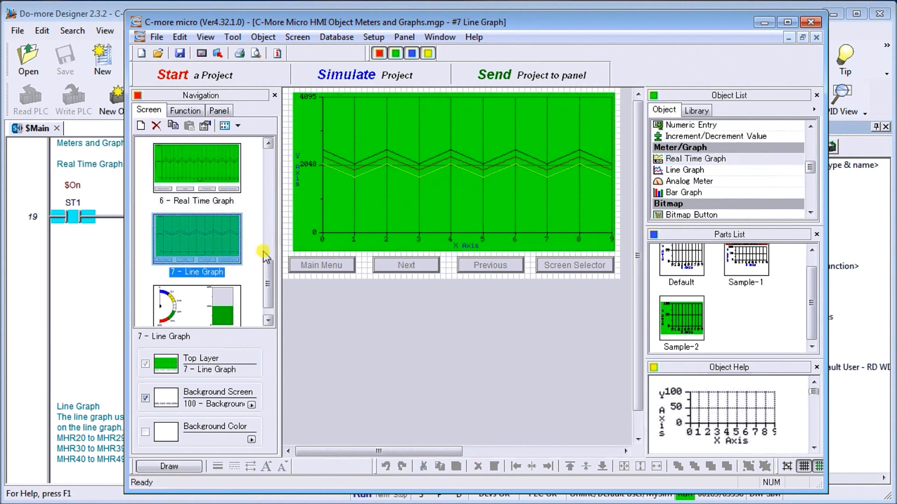
left_click(685, 172)
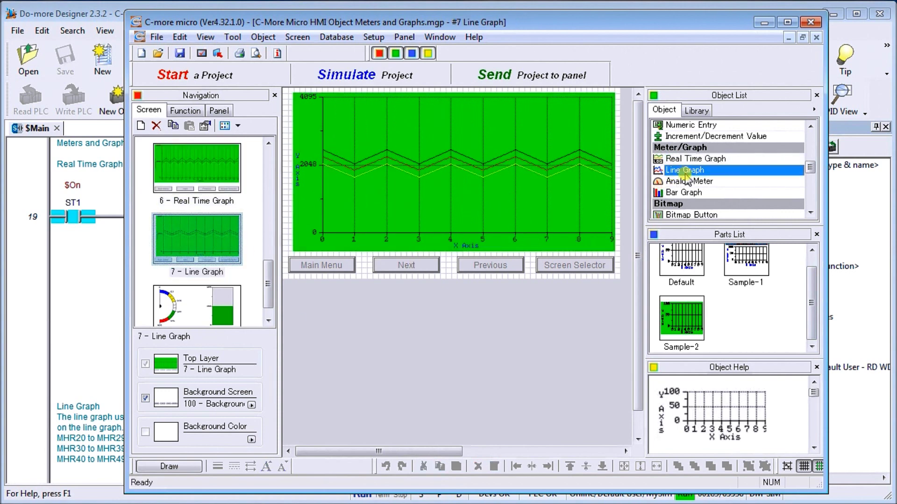
left_click_drag(682, 328, 449, 180)
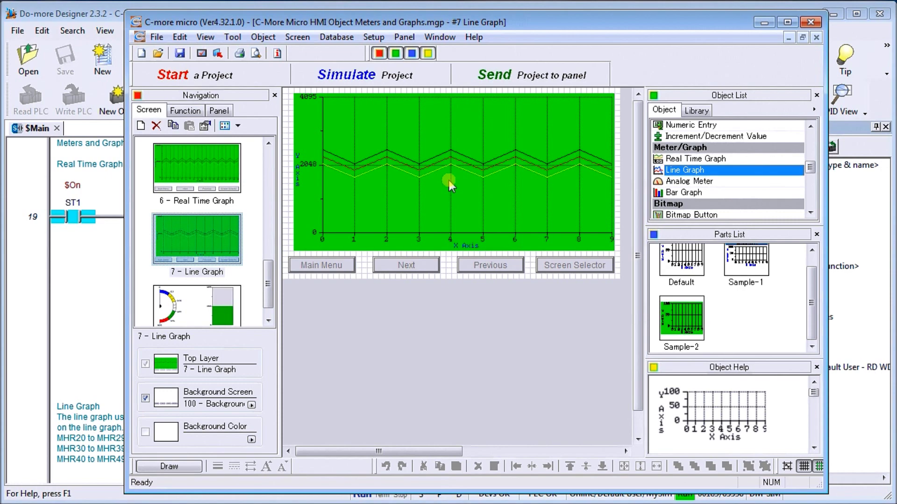
Open the line graph's properties and review its general settings, pen tags and address ranges
left_click(450, 180)
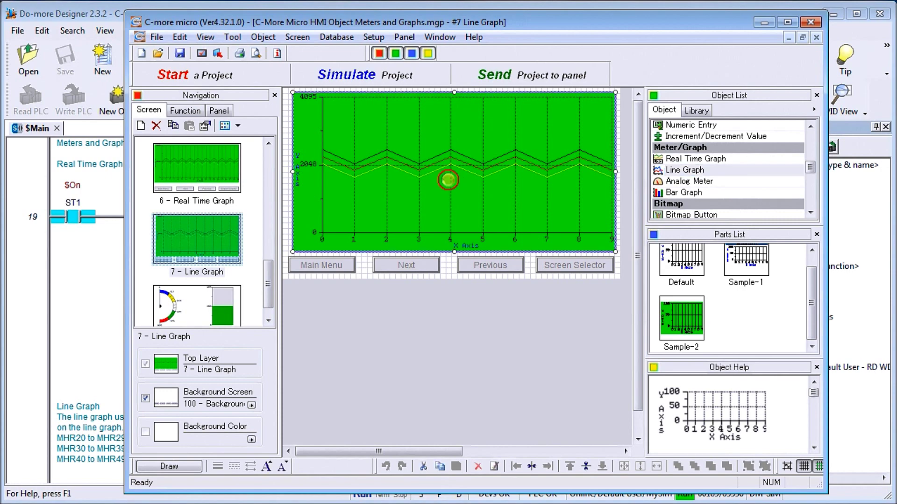
left_click_drag(191, 223, 262, 146)
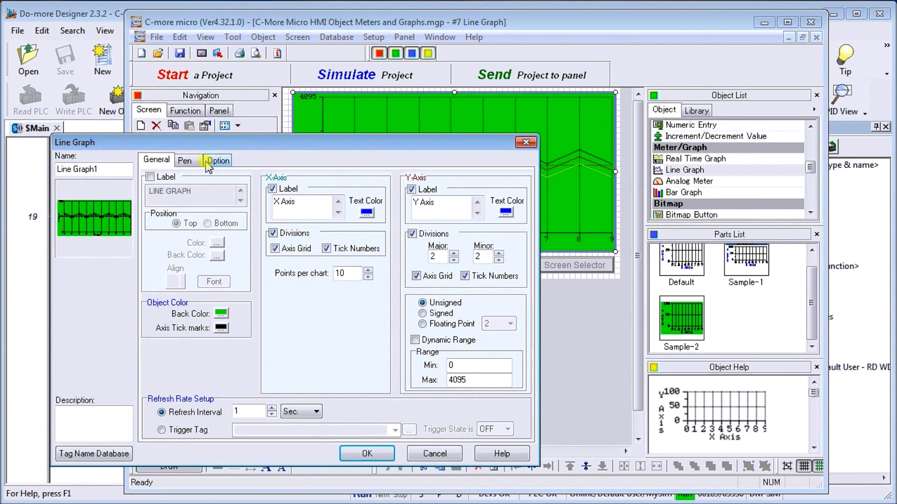
left_click(187, 160)
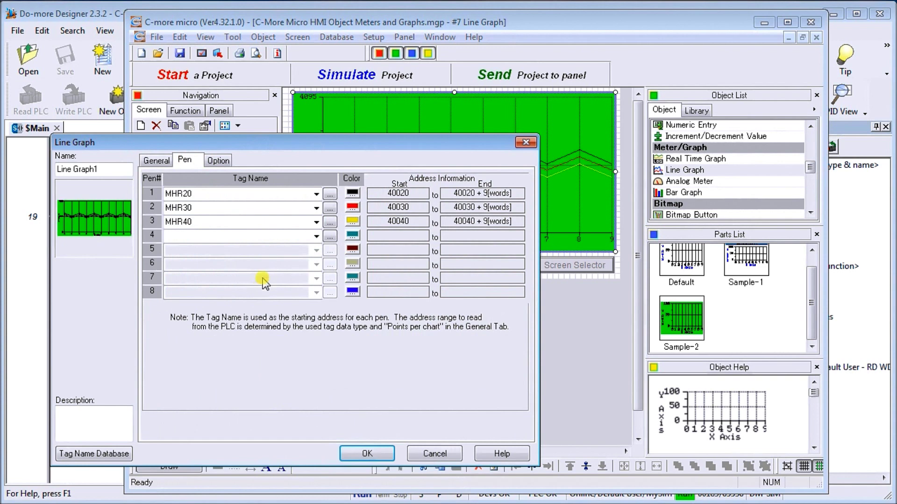
mouse_move(196, 193)
mouse_move(206, 213)
Check the line graph's visibility option, return to its general settings, and close the properties without changes
left_click(218, 161)
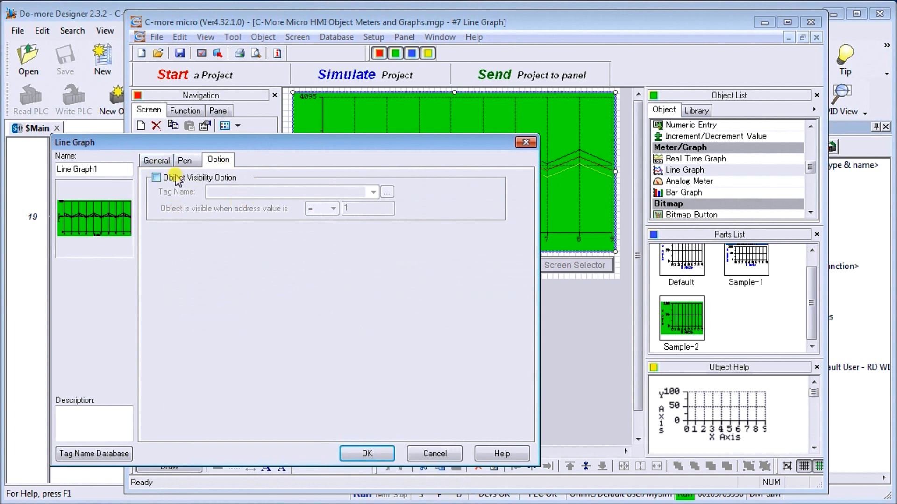
left_click(158, 160)
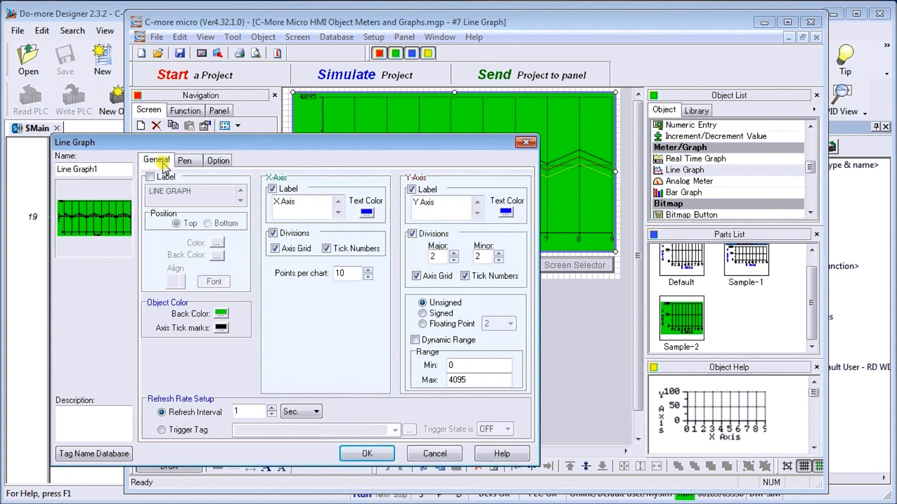
left_click(433, 455)
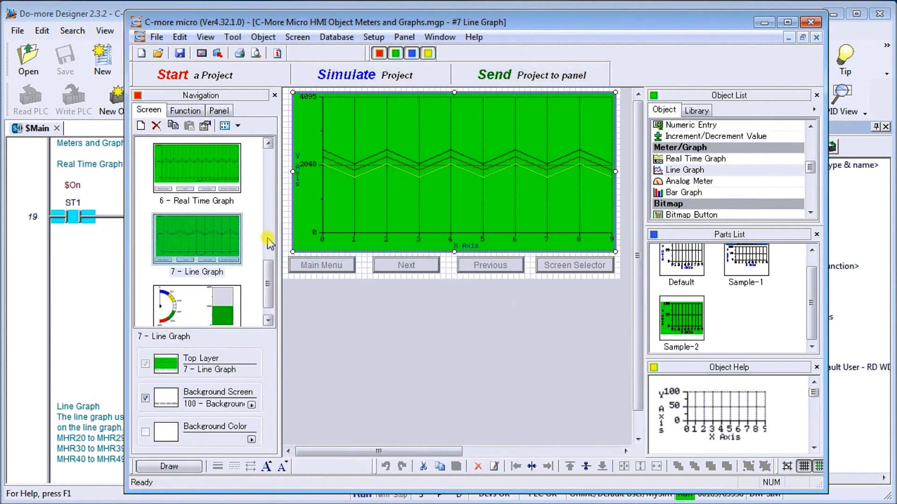
Open screen 8, Analog Meter and Bar Graph, and review the analog meter's general properties and assigned tag
left_click_drag(269, 282, 267, 288)
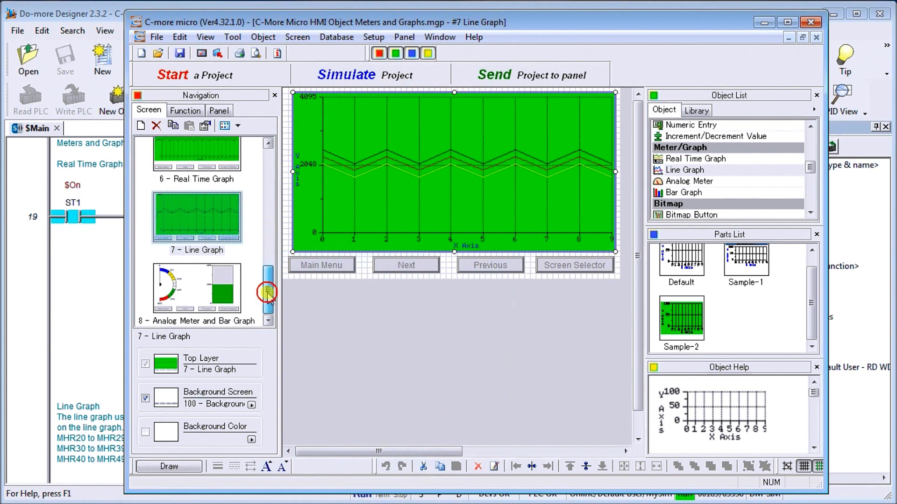
left_click(188, 294)
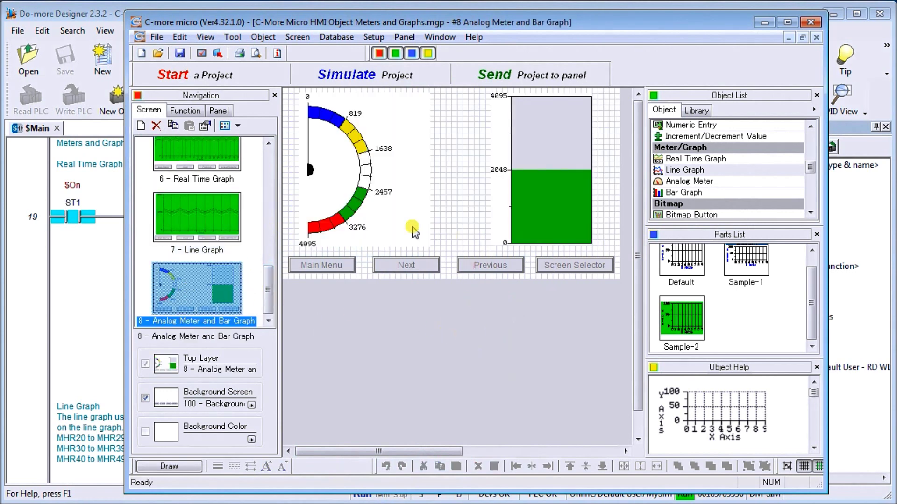
double_click(362, 169)
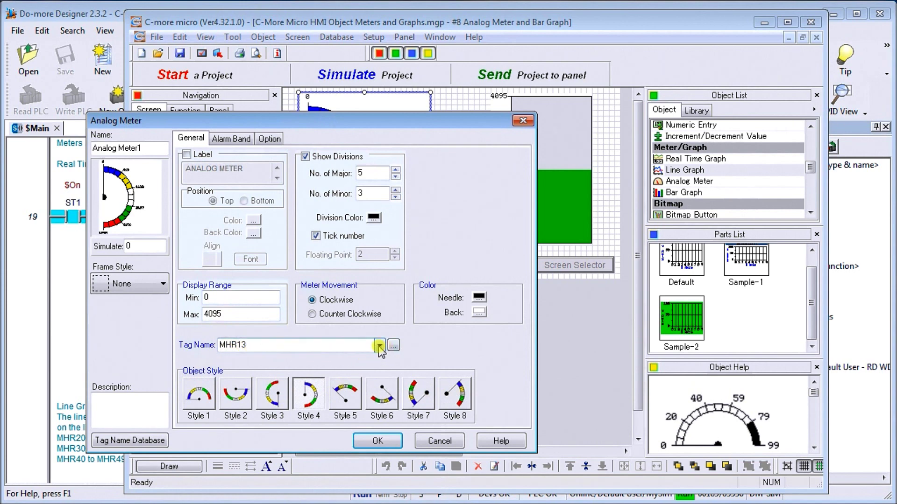
mouse_move(378, 350)
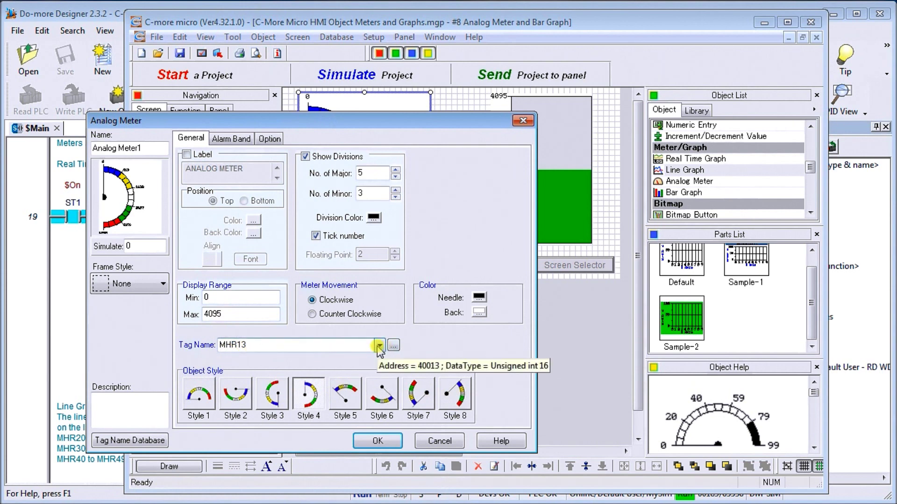
Look up tag MHR13 in the tag name database without changing it, review the analog meter's alarm bands, and accept its properties
left_click(393, 345)
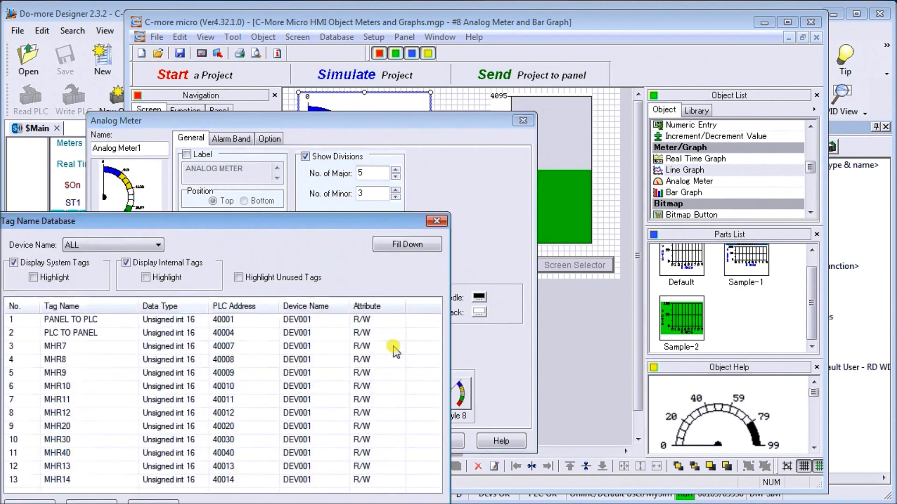
left_click_drag(217, 222, 239, 166)
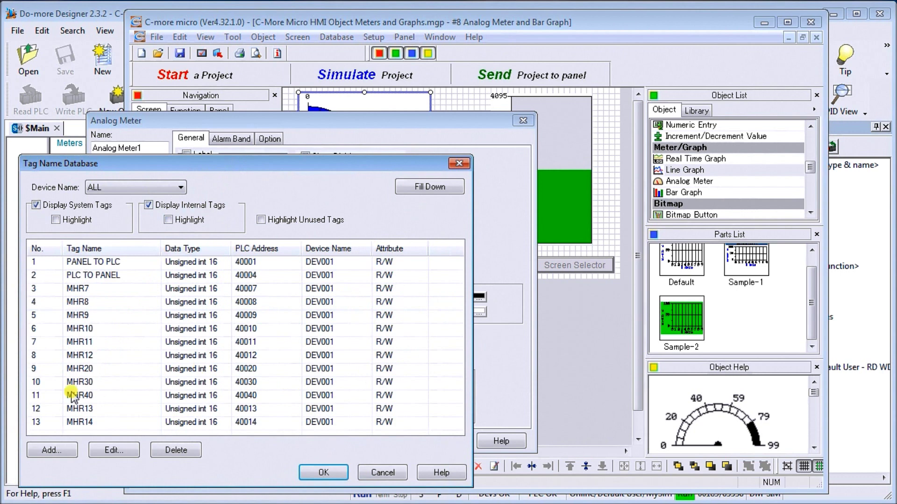
left_click(35, 409)
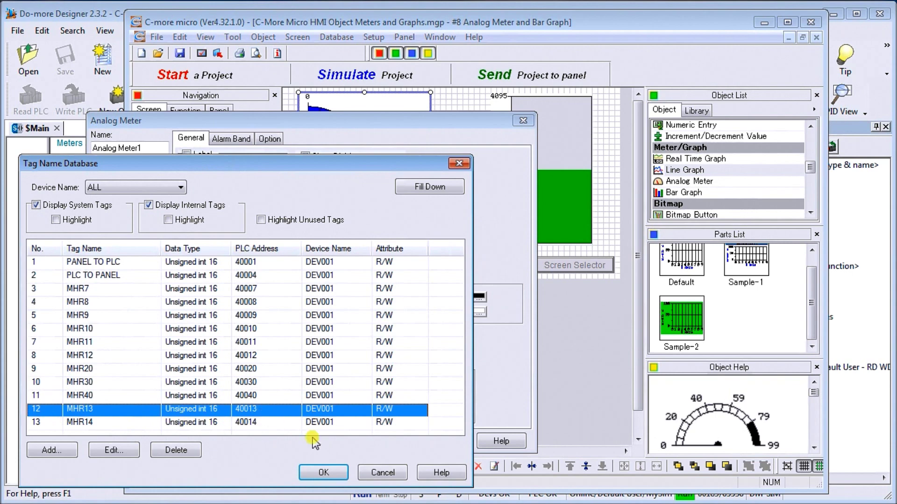
left_click(382, 473)
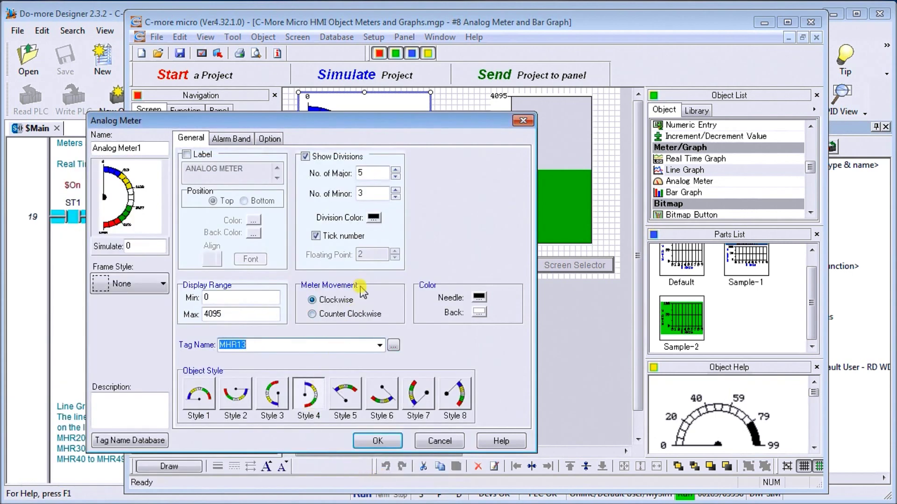
left_click(240, 142)
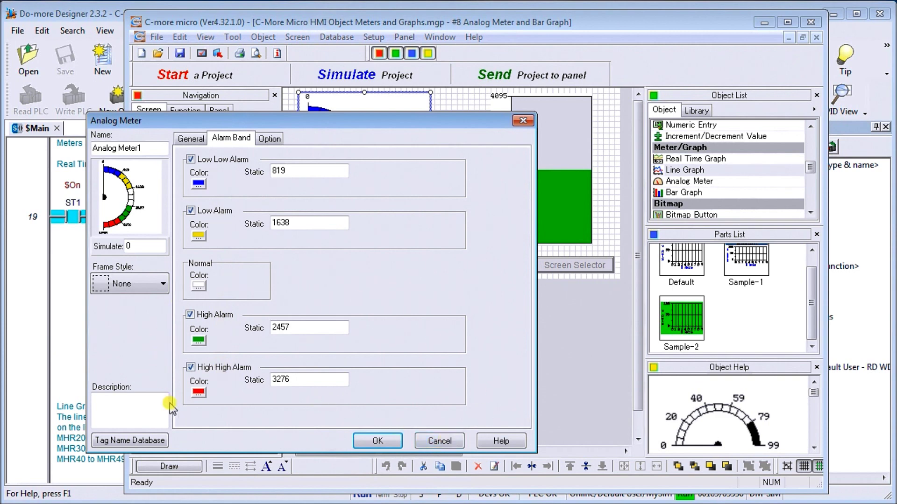
left_click(382, 441)
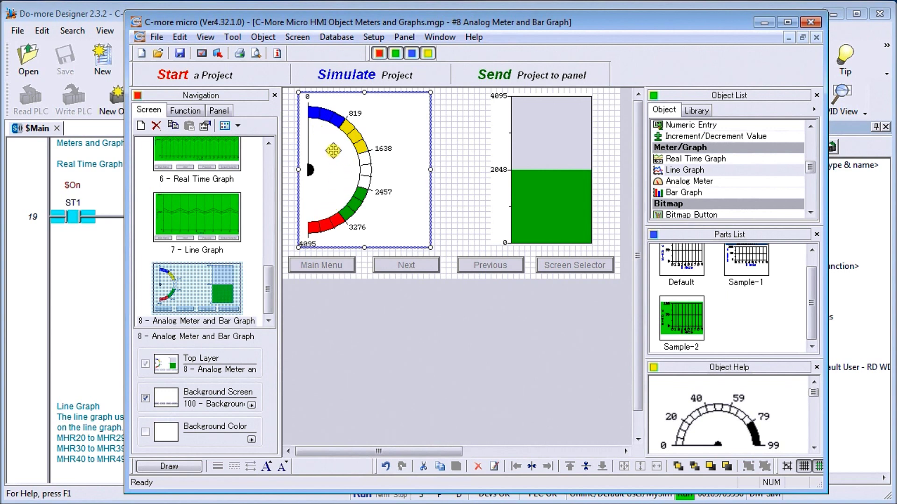
Open the bar graph's properties, review its general settings, tag and range, and close them without changes
double_click(554, 163)
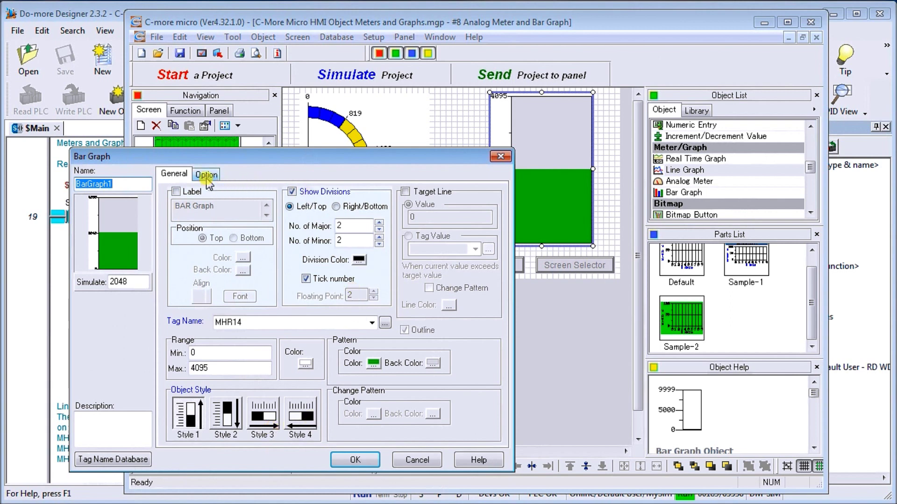
left_click(414, 462)
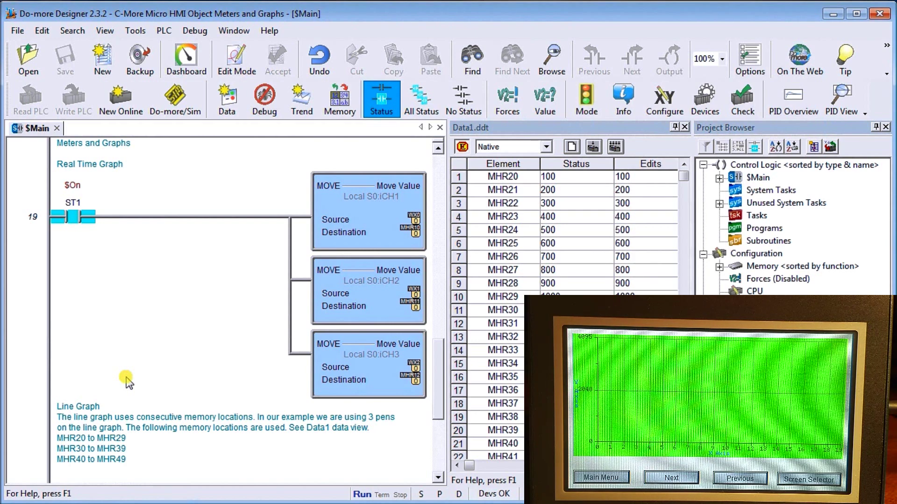
Switch to the Do-more Simulator and set analog inputs WX0 to about 2080, WX1 to about 1070 and WX2 to about 3310
left_click(403, 229)
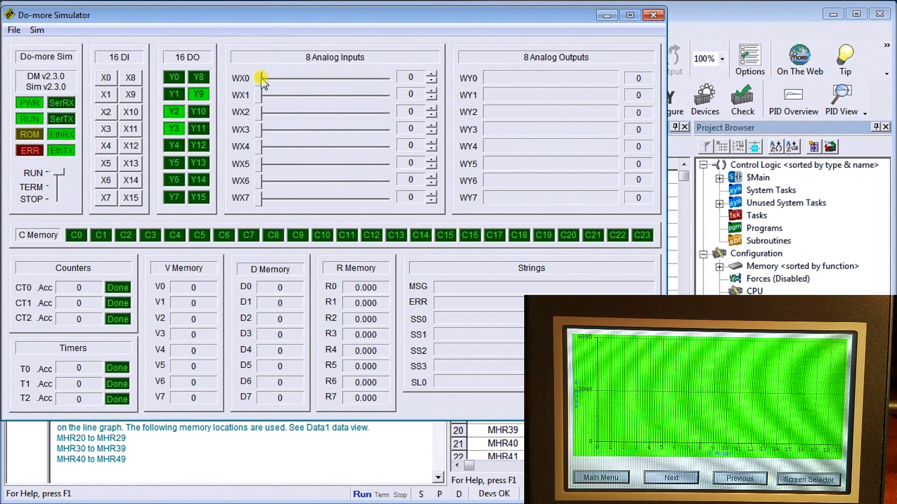
left_click_drag(262, 80, 324, 78)
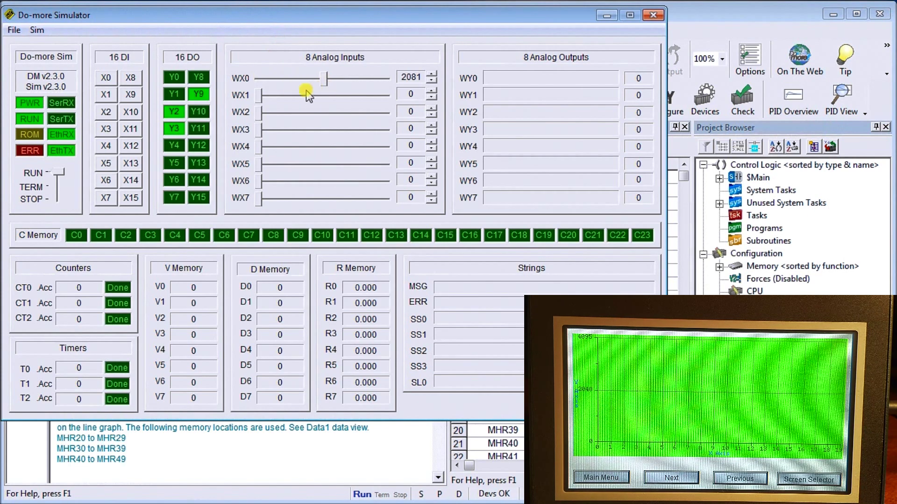
left_click_drag(262, 95, 362, 114)
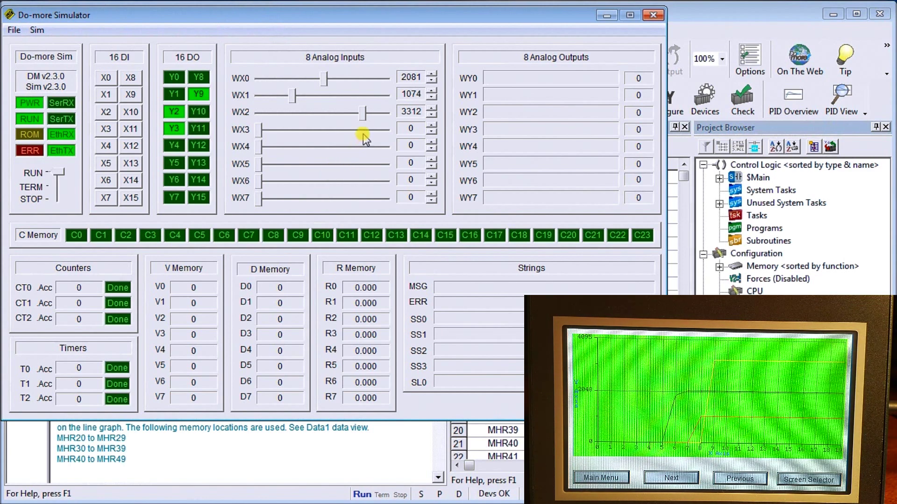
Vary the three real time graph inputs, ending with WX0 at about 2750, WX1 at about 1410 and WX2 at about 2370
left_click_drag(363, 117, 332, 120)
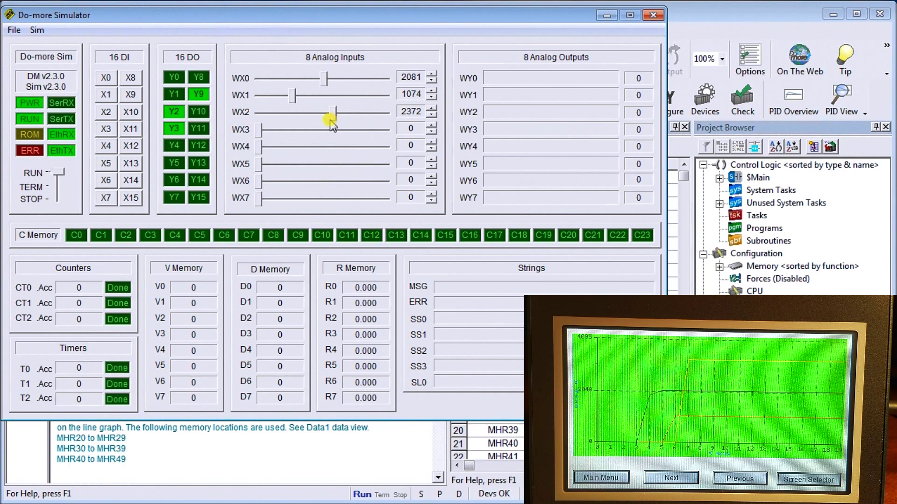
left_click_drag(329, 81, 345, 80)
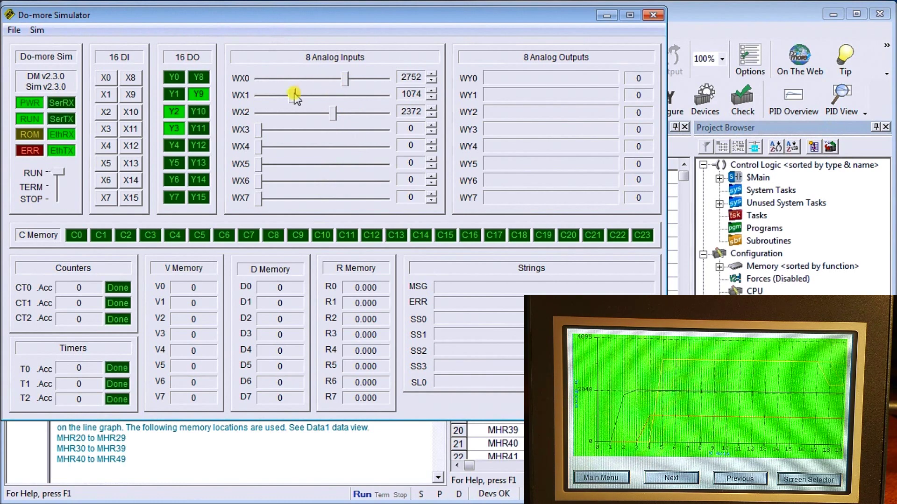
left_click_drag(294, 95, 260, 93)
left_click(354, 100)
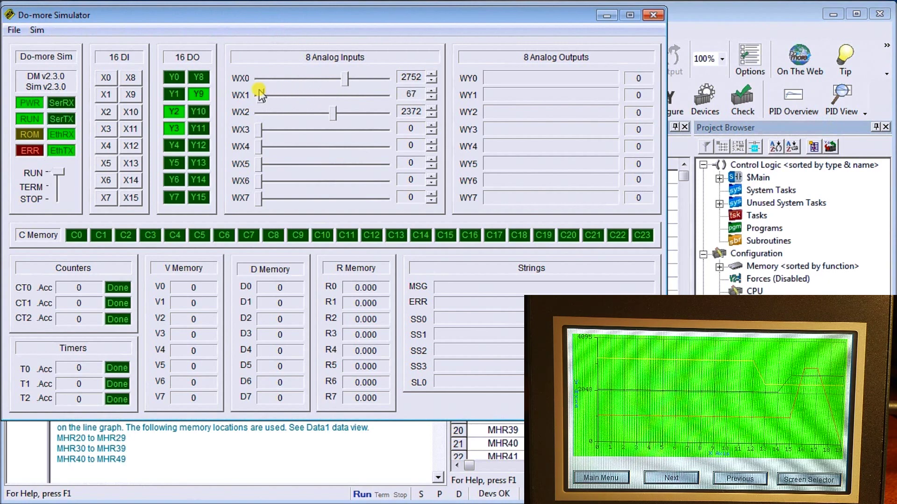
left_click_drag(260, 96, 302, 106)
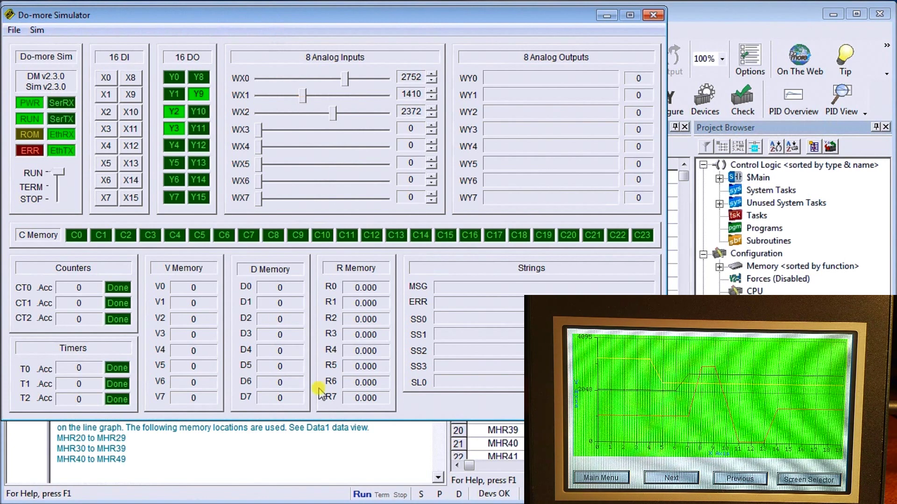
Switch to Do-more Designer and write 4000 to MHR20 in the Data1 view, disabling write confirmations for just this data view
left_click(301, 449)
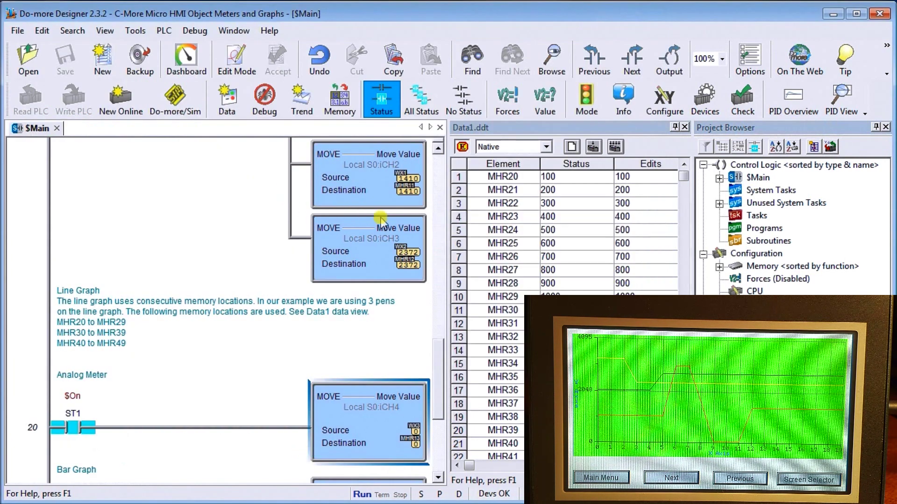
left_click_drag(438, 354, 439, 360)
left_click(437, 148)
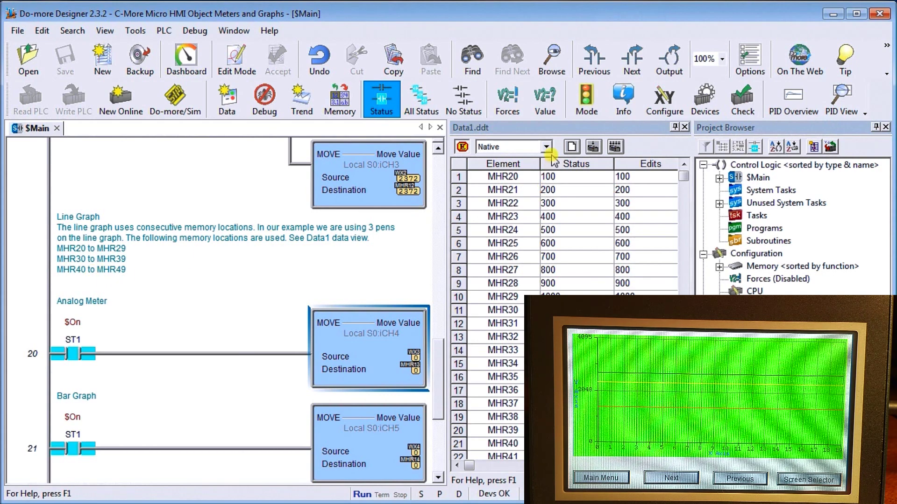
left_click(555, 133)
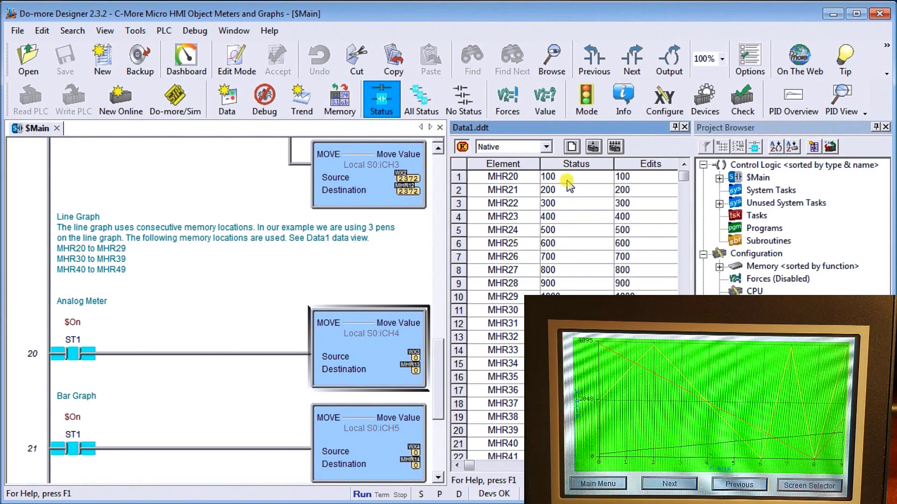
left_click(638, 179)
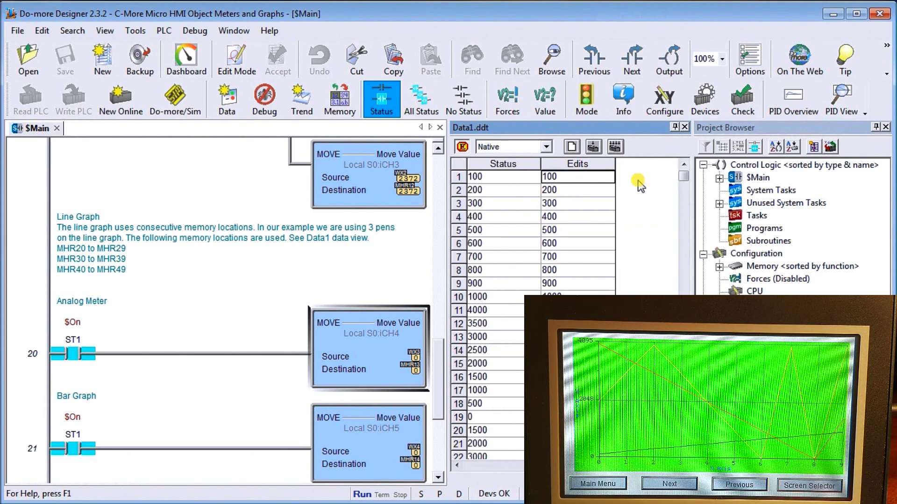
left_click(574, 177)
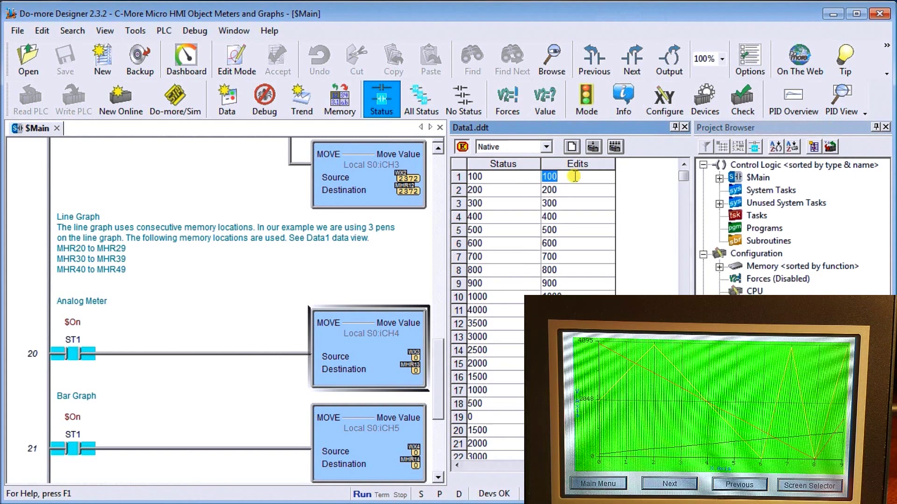
type("4000")
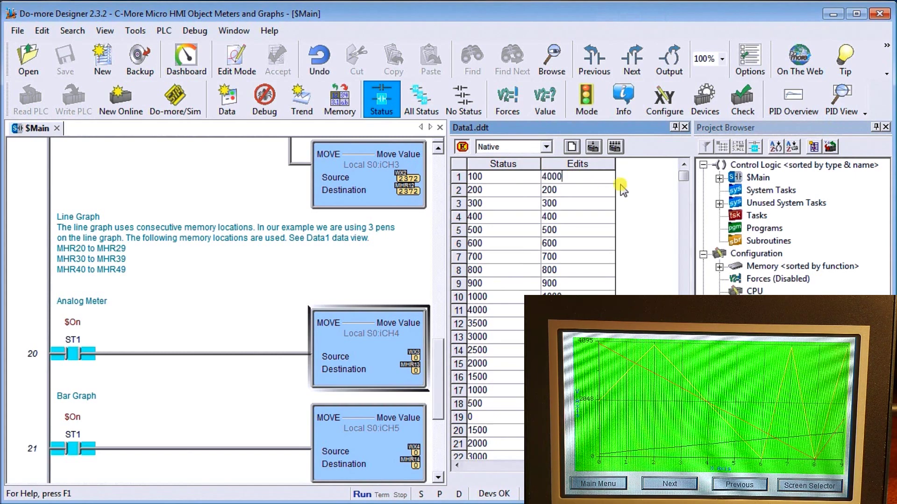
left_click(593, 147)
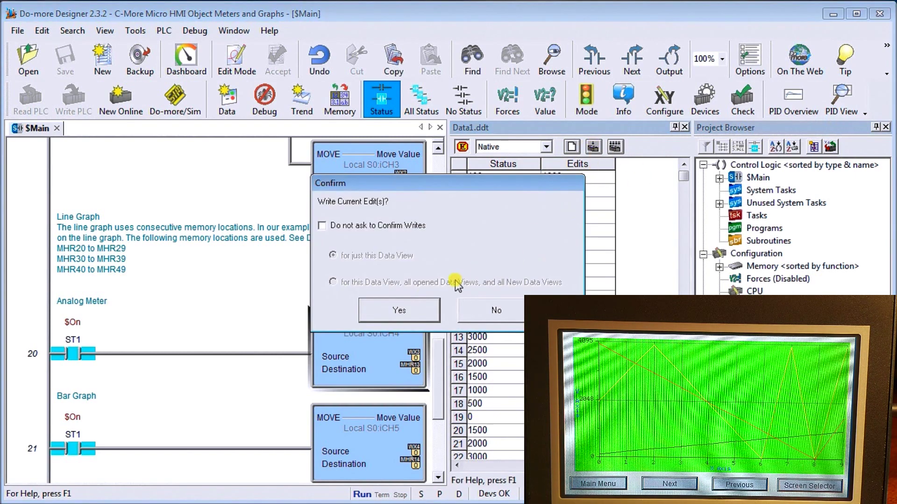
left_click(343, 225)
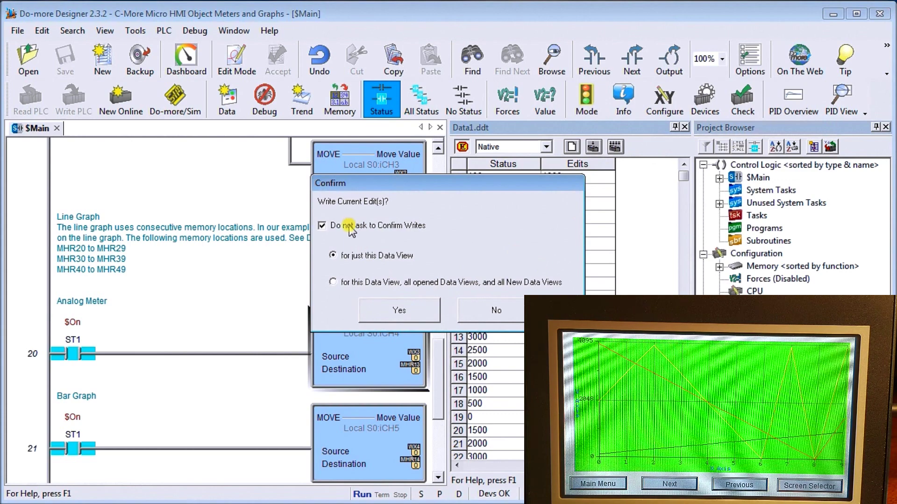
left_click(398, 312)
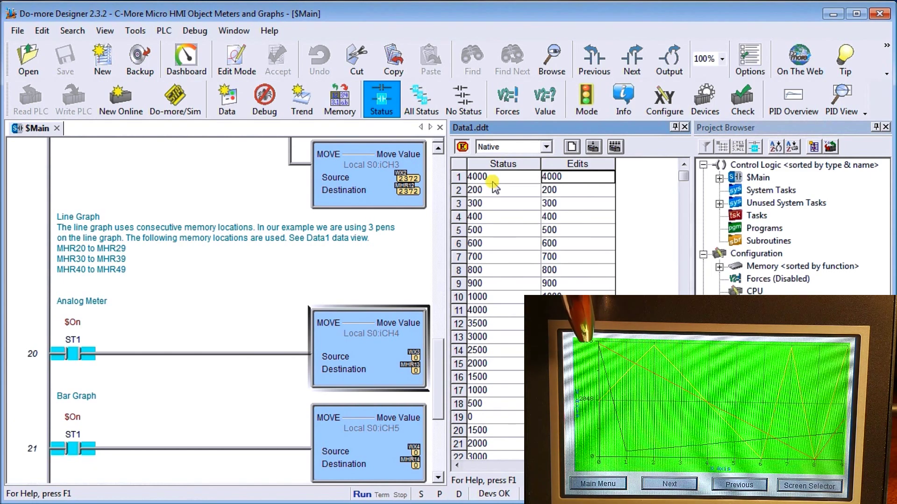
Set MHR21 to 3000 in the Data1 view and write the edit to the PLC
left_click(571, 191)
double_click(566, 191)
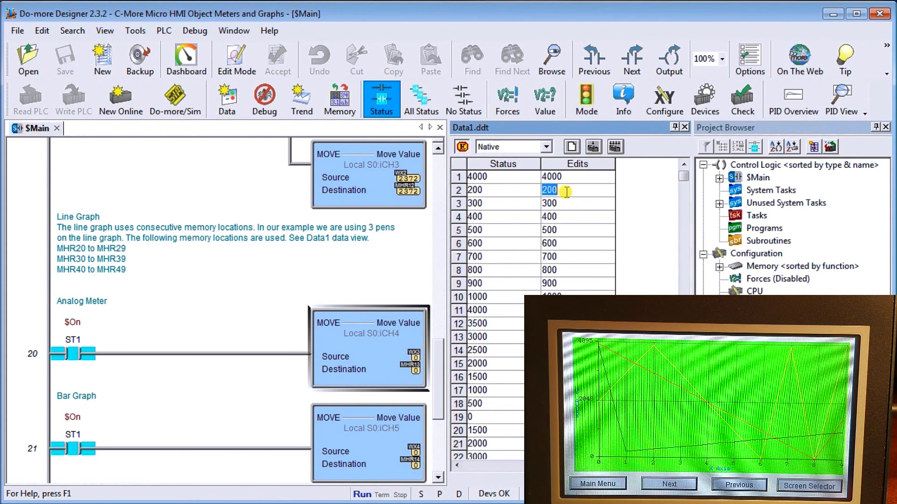
type("3000")
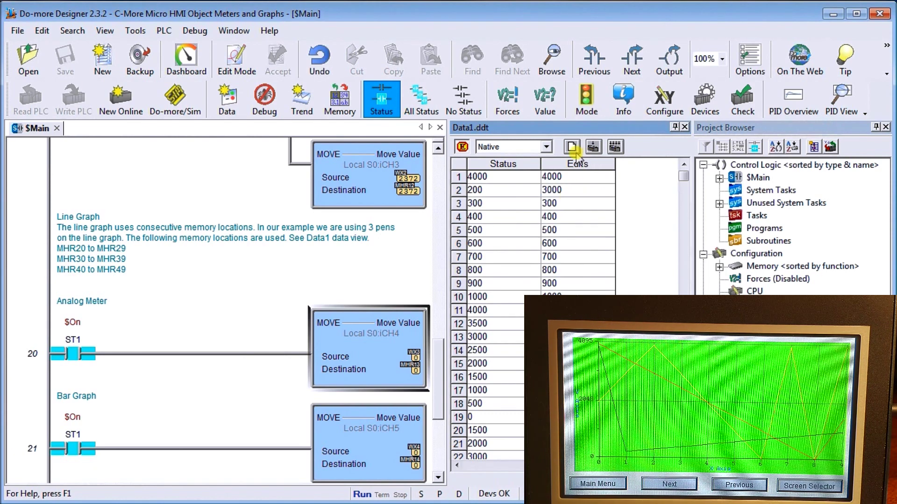
left_click(593, 148)
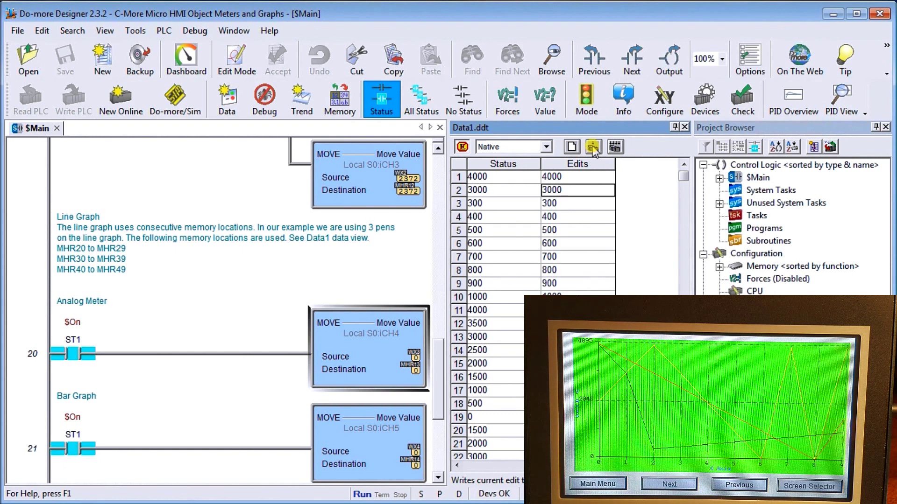
Set MHR22 to 1000 in the Data1 view and write the edit to the PLC
left_click(517, 203)
left_click(560, 206)
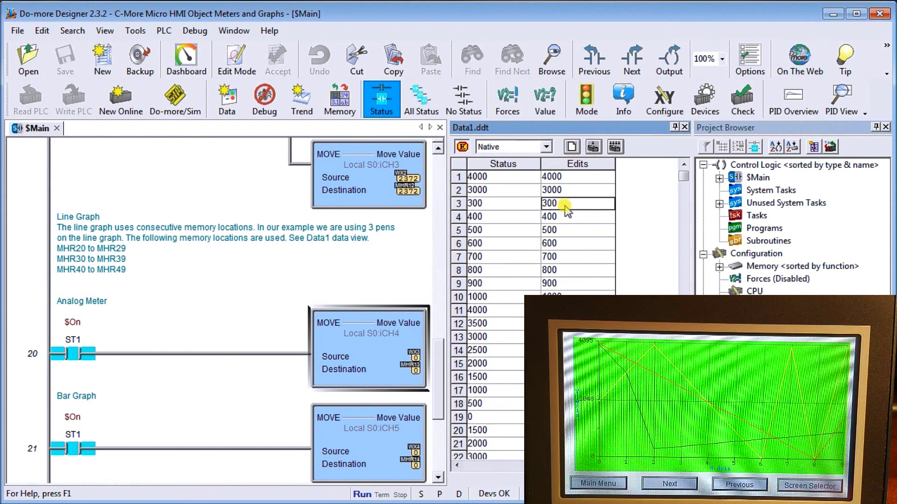
type("10")
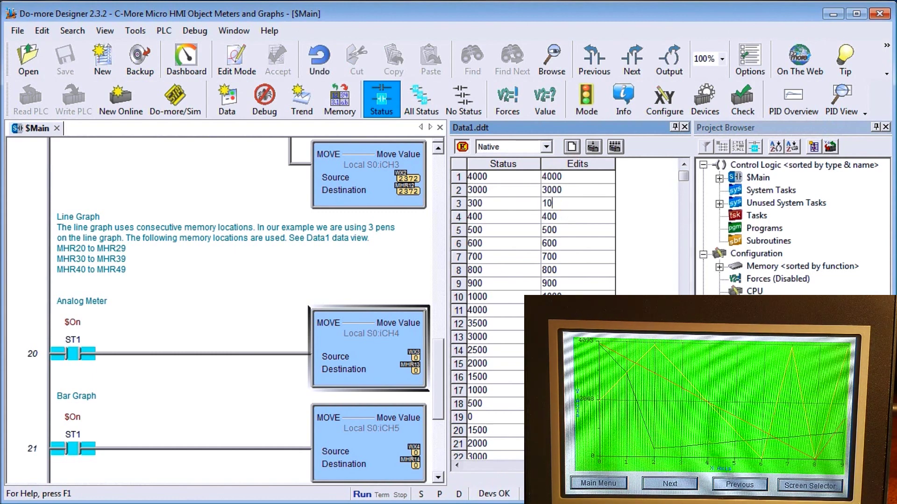
type("00")
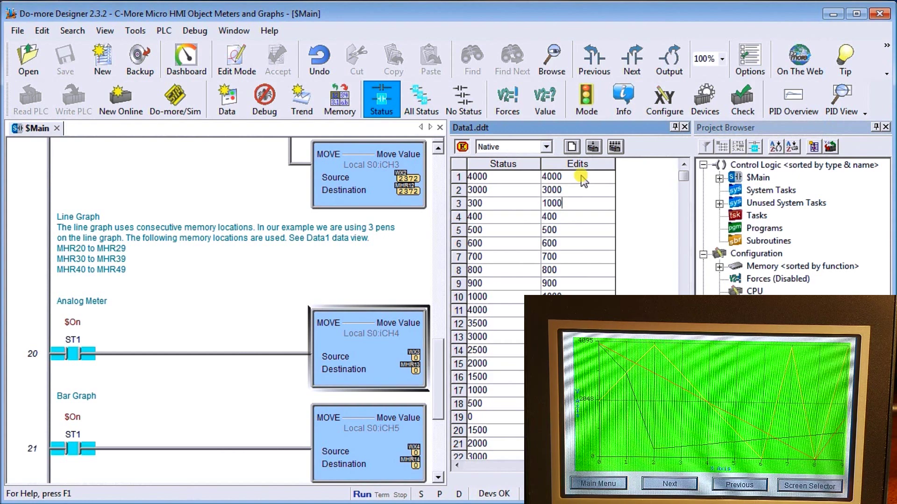
left_click(593, 146)
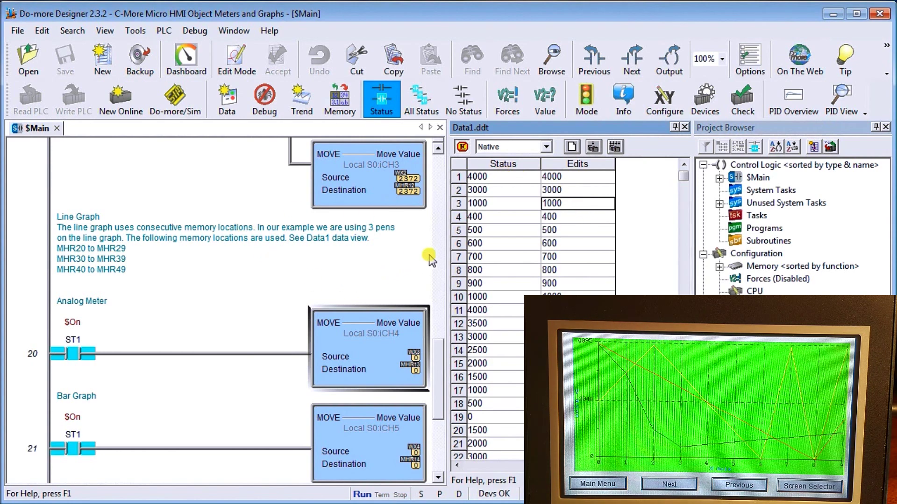
Switch to the Do-more Simulator and vary the analog meter and bar graph inputs, ending with WX3 at about 1275 and WX4 at about 2820
scroll(422, 358, "down", 2)
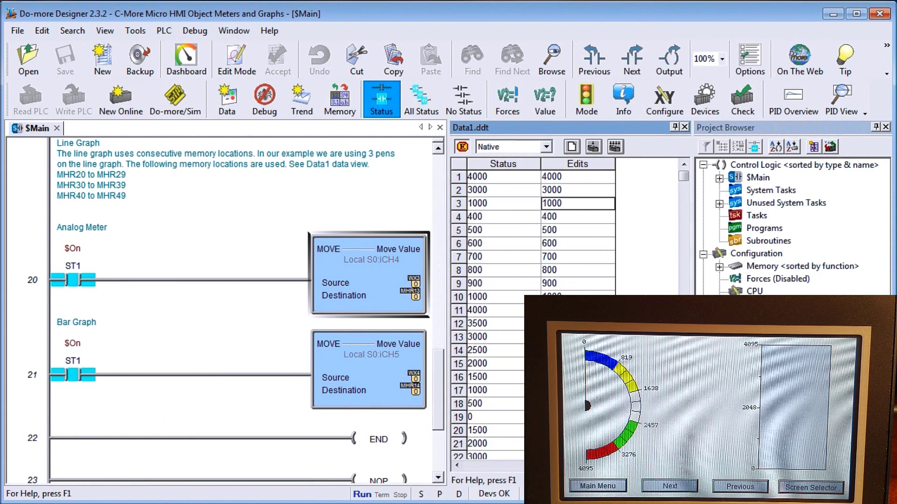
key("alt+Tab")
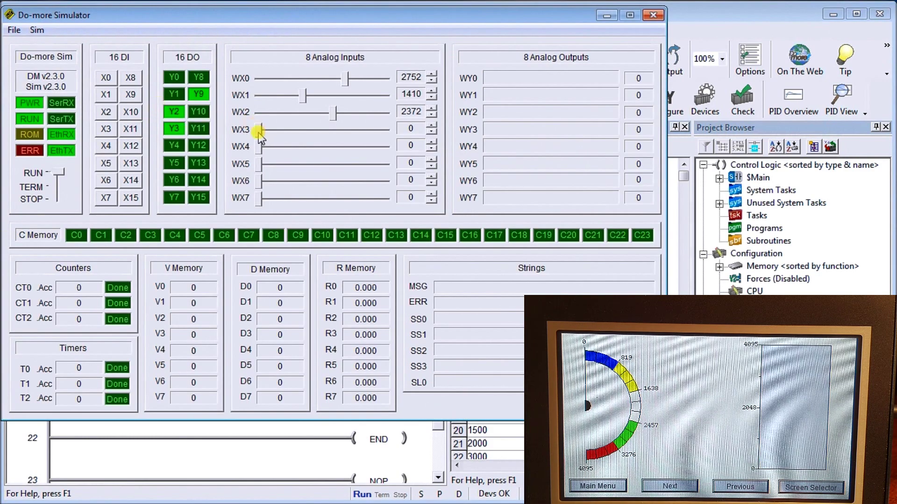
left_click_drag(258, 132, 348, 150)
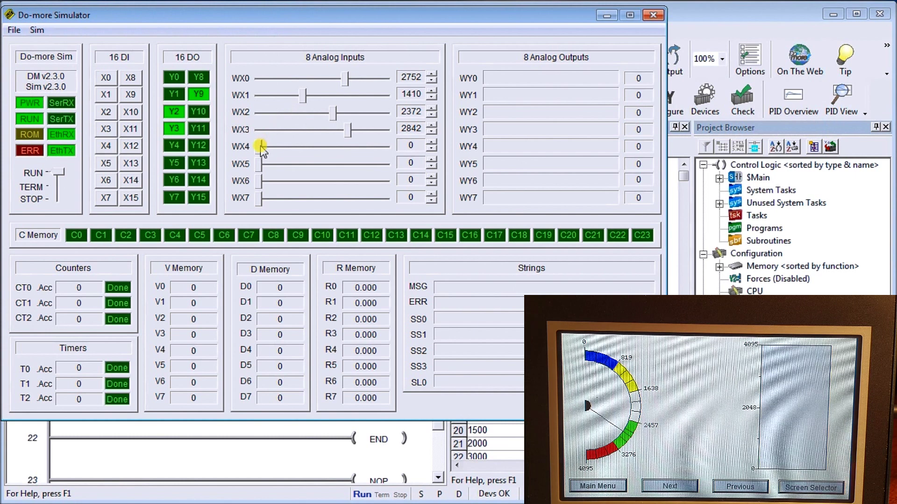
left_click_drag(260, 146, 312, 172)
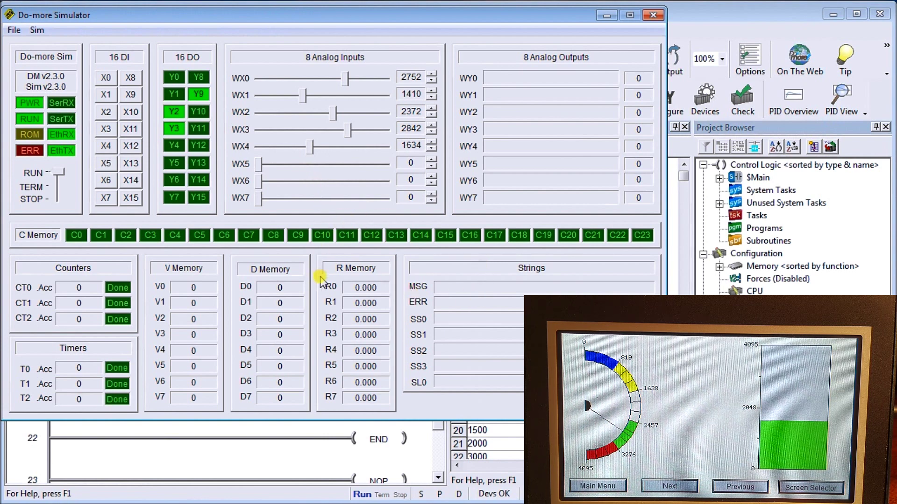
left_click_drag(310, 146, 297, 130)
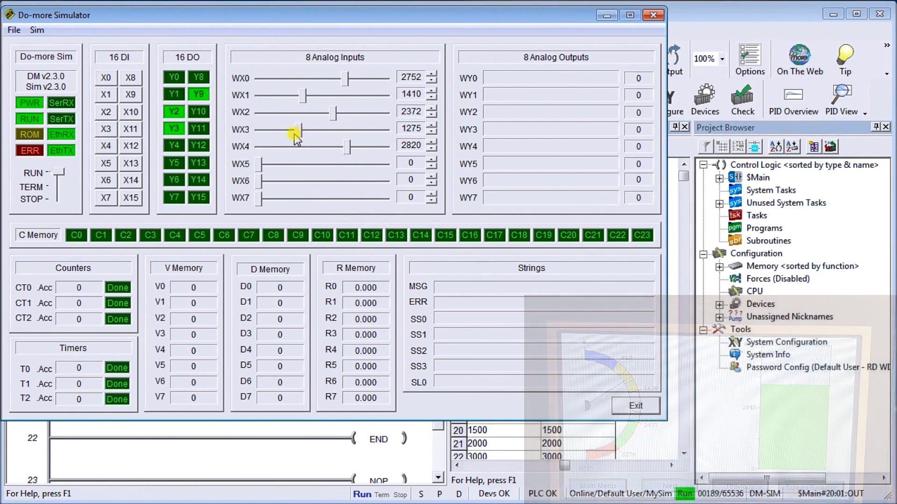